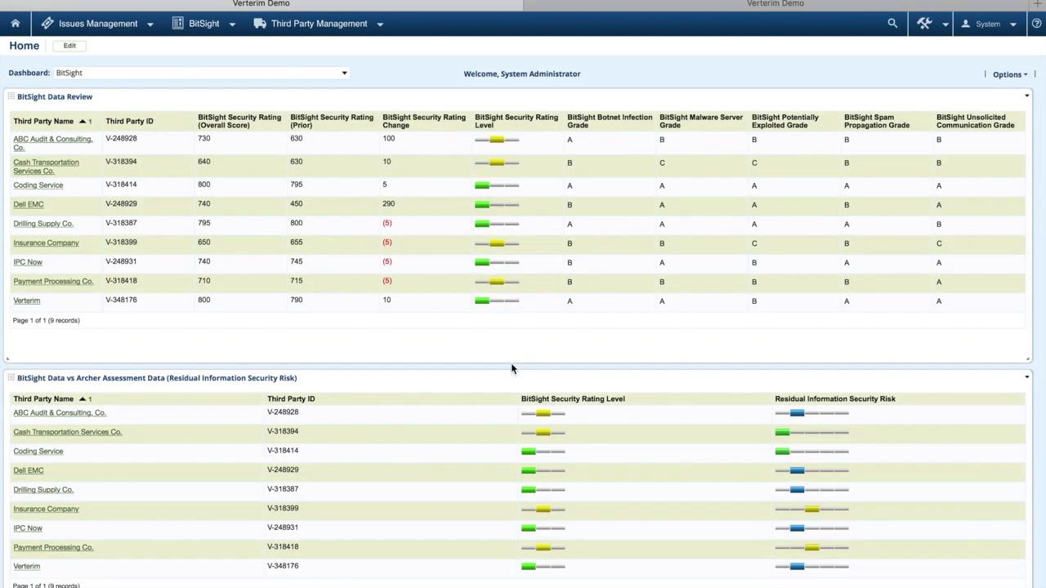
{"action": "scroll", "coordinate": [512, 365], "scroll_direction": "down", "scroll_amount": 1}
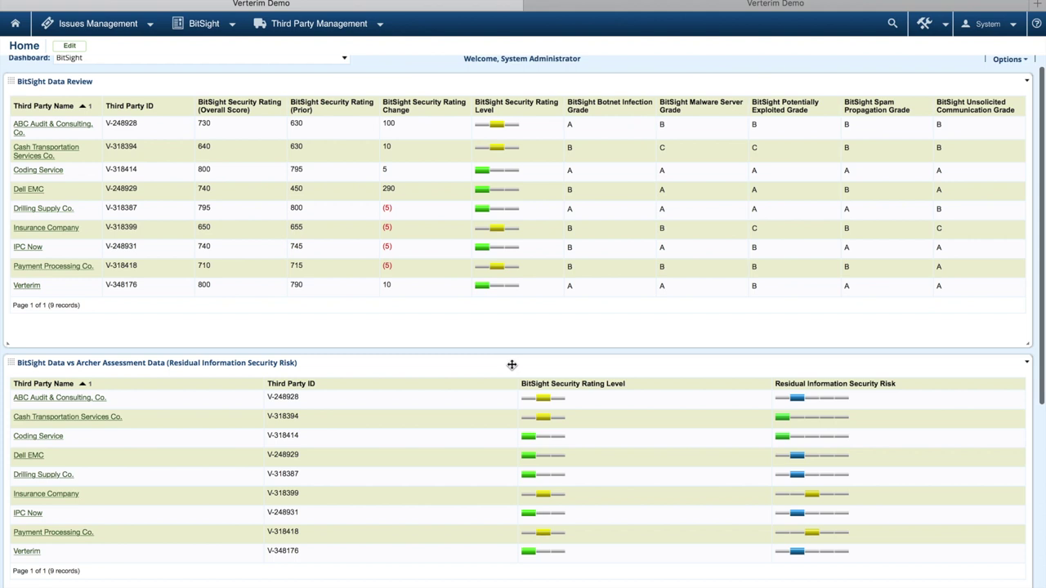
{"action": "scroll", "coordinate": [511, 364], "scroll_direction": "down", "scroll_amount": 1}
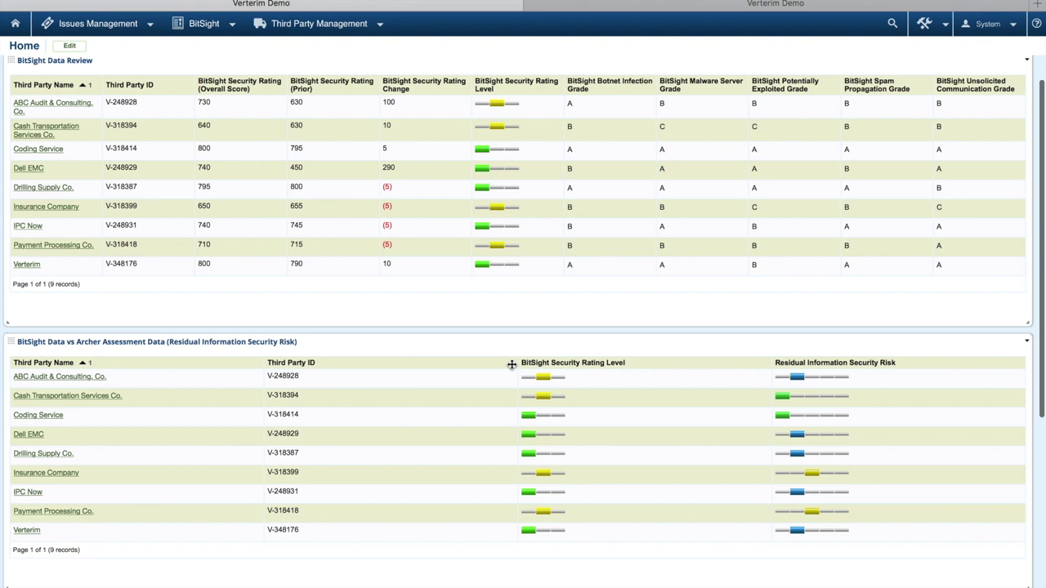
{"action": "scroll", "coordinate": [511, 365], "scroll_direction": "down", "scroll_amount": 1}
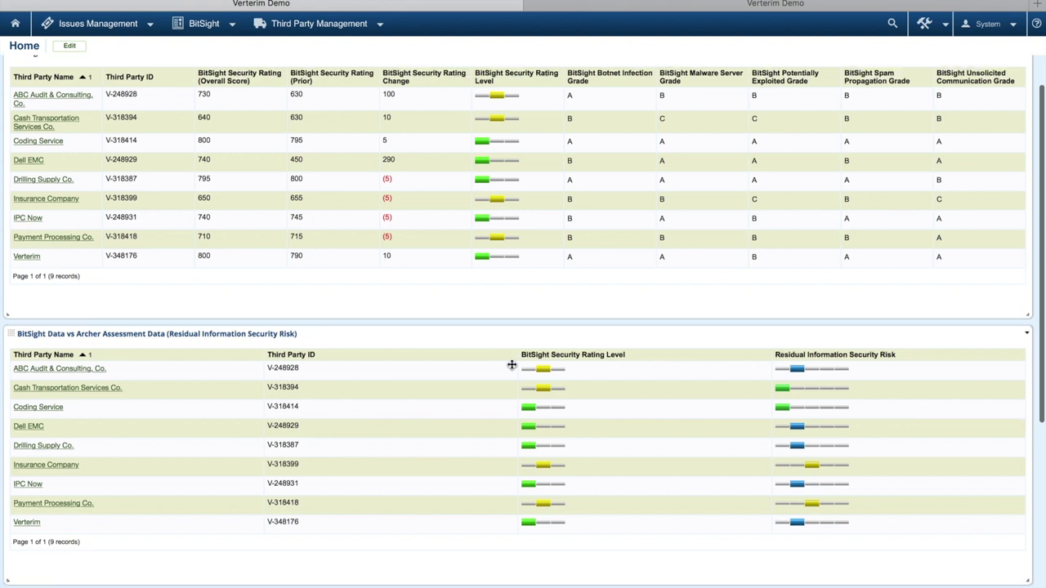
{"action": "scroll", "coordinate": [511, 364], "scroll_direction": "down", "scroll_amount": 1}
{"action": "scroll", "coordinate": [511, 364], "scroll_direction": "down", "scroll_amount": 1}
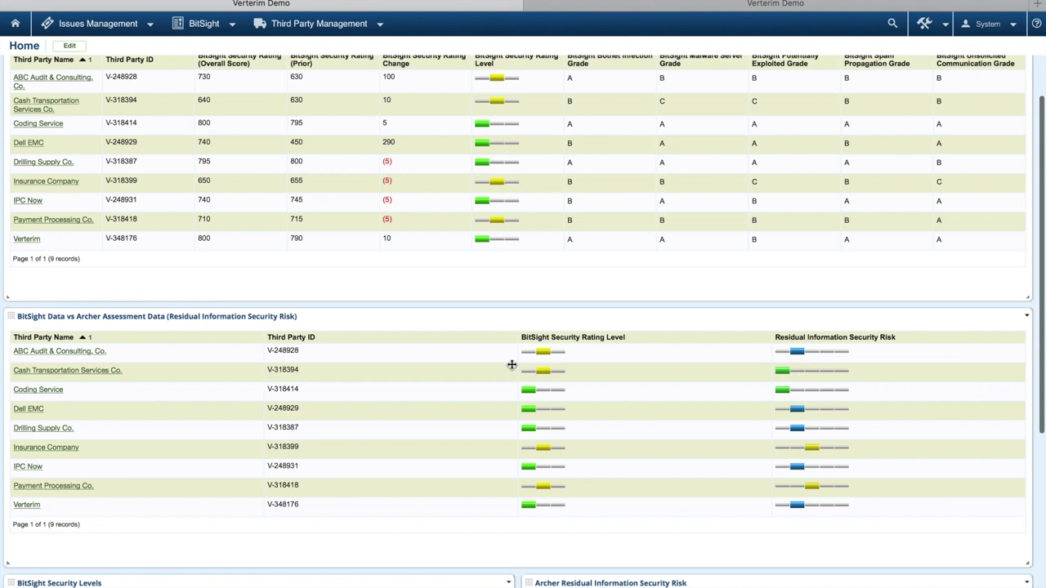
{"action": "scroll", "coordinate": [511, 365], "scroll_direction": "down", "scroll_amount": 5}
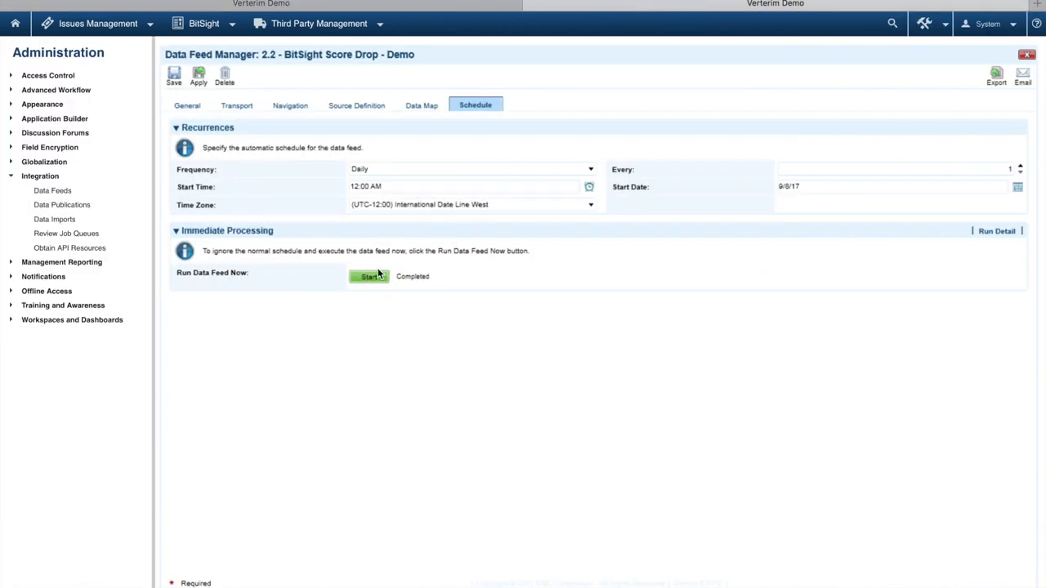
- Confirm running the BitSight Score Drop feed and view the dashboard showing ABC Audit dropped to 630
{"action": "left_click", "coordinate": [606, 309]}
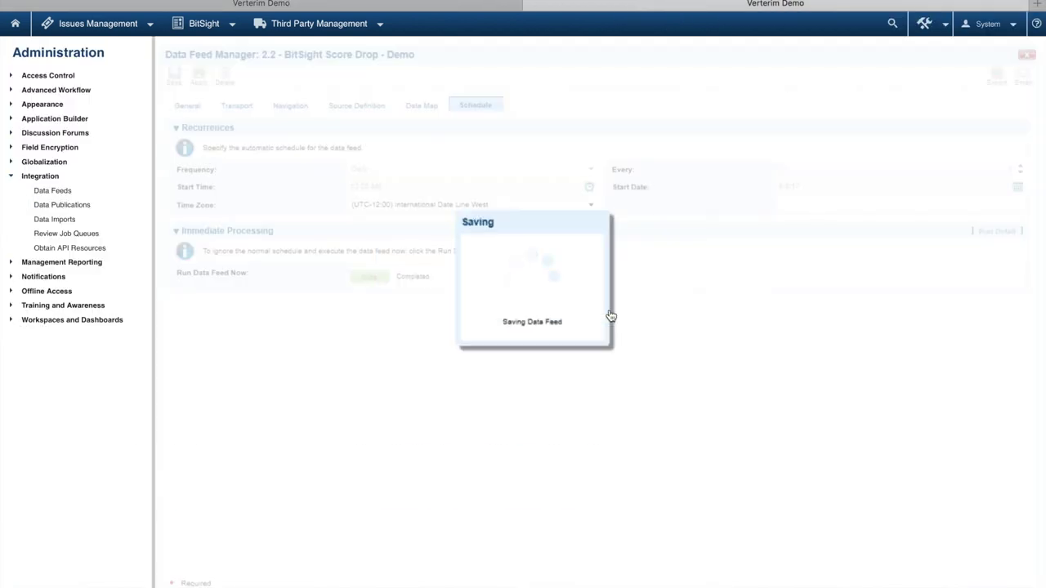
{"action": "left_click", "coordinate": [302, 25]}
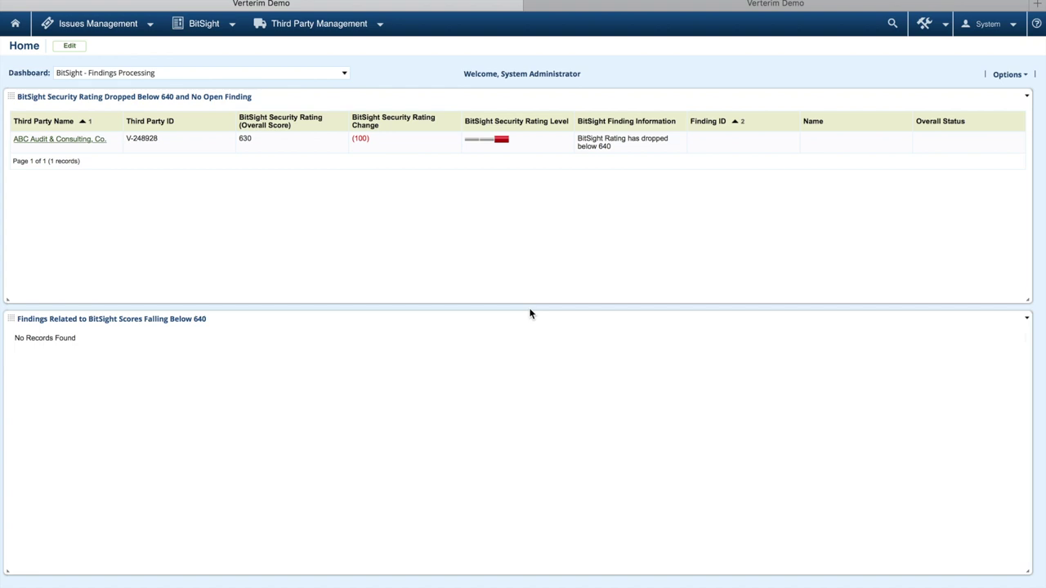
- Run feed 2.3 Finding Creation, return to the dashboard, and open the new finding FND-518
{"action": "left_click", "coordinate": [738, 7]}
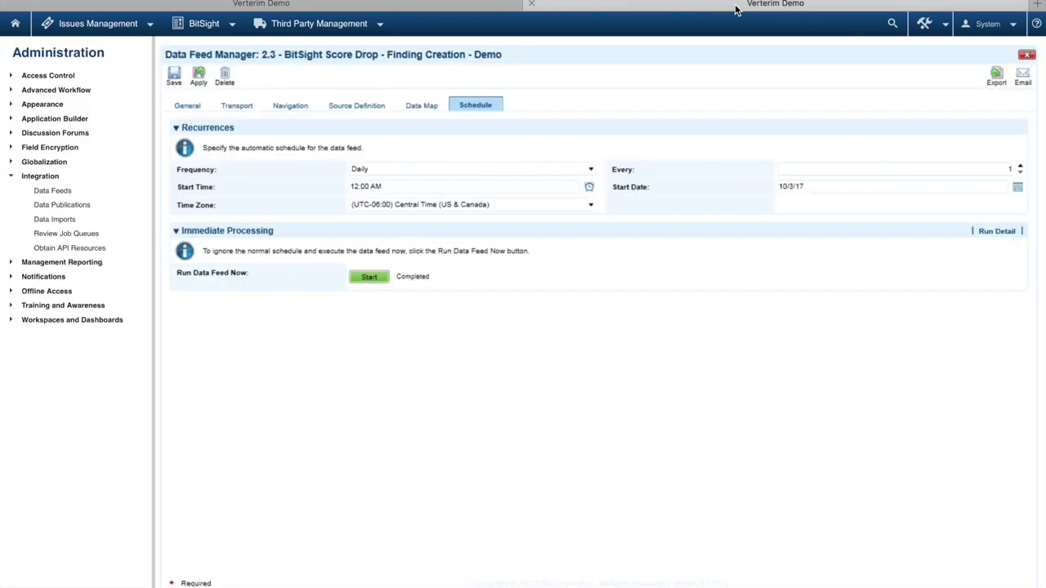
{"action": "left_click", "coordinate": [388, 280]}
{"action": "left_click", "coordinate": [611, 311]}
{"action": "left_click", "coordinate": [270, 4]}
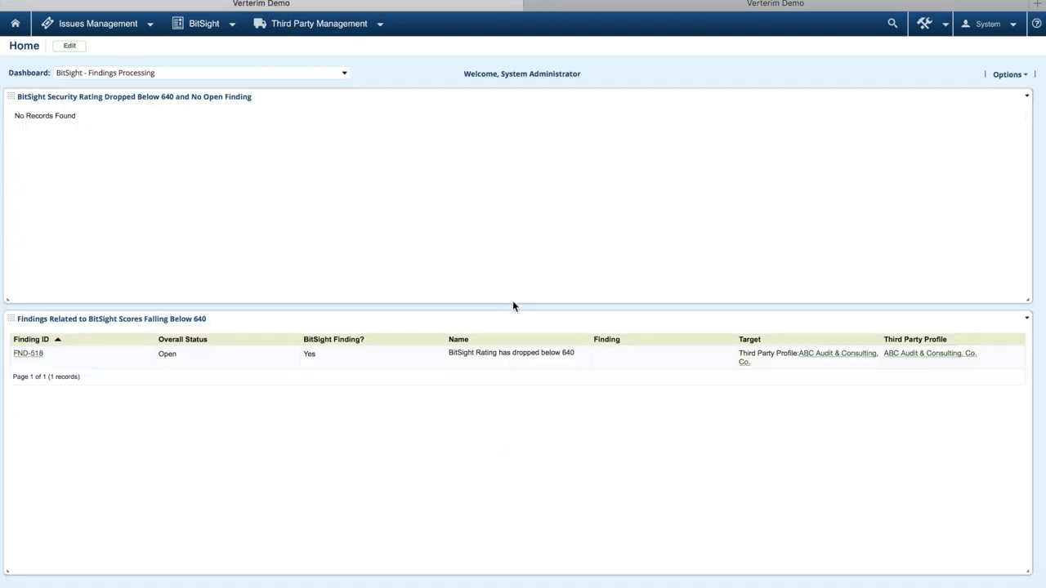
{"action": "left_click", "coordinate": [29, 353]}
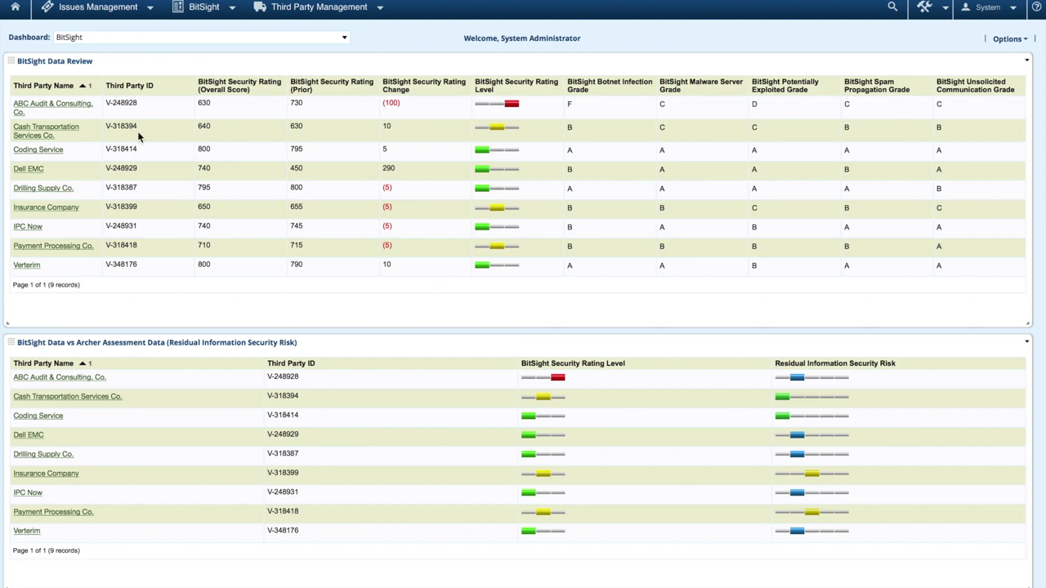
- Open ABC Audit & Consulting, Co.'s Third Party Profile from the BitSight dashboard
{"action": "left_click", "coordinate": [59, 109]}
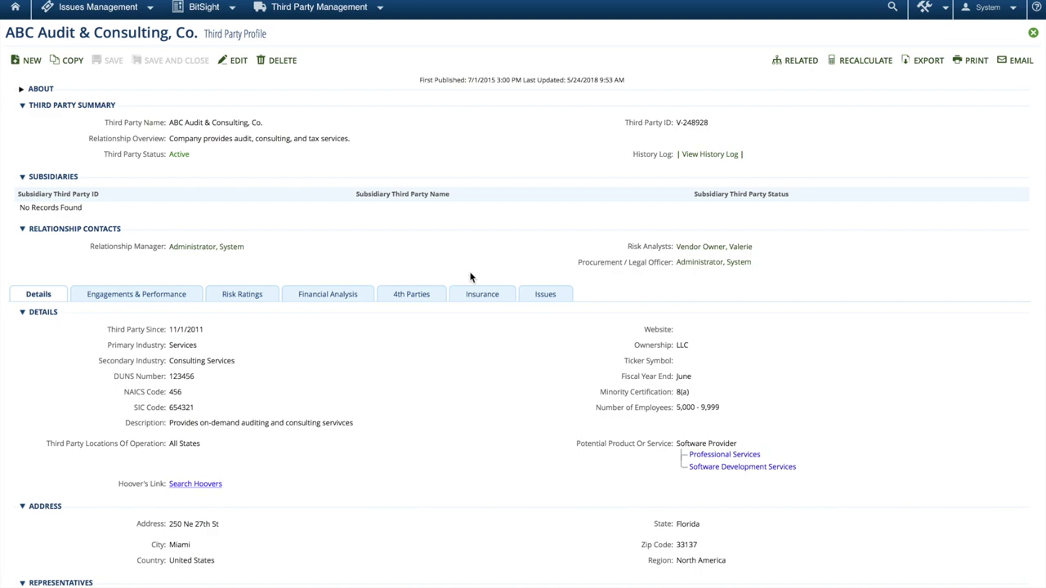
- Show the profile's engagements and open the Audit Consulting Services engagement record
{"action": "left_click", "coordinate": [138, 299]}
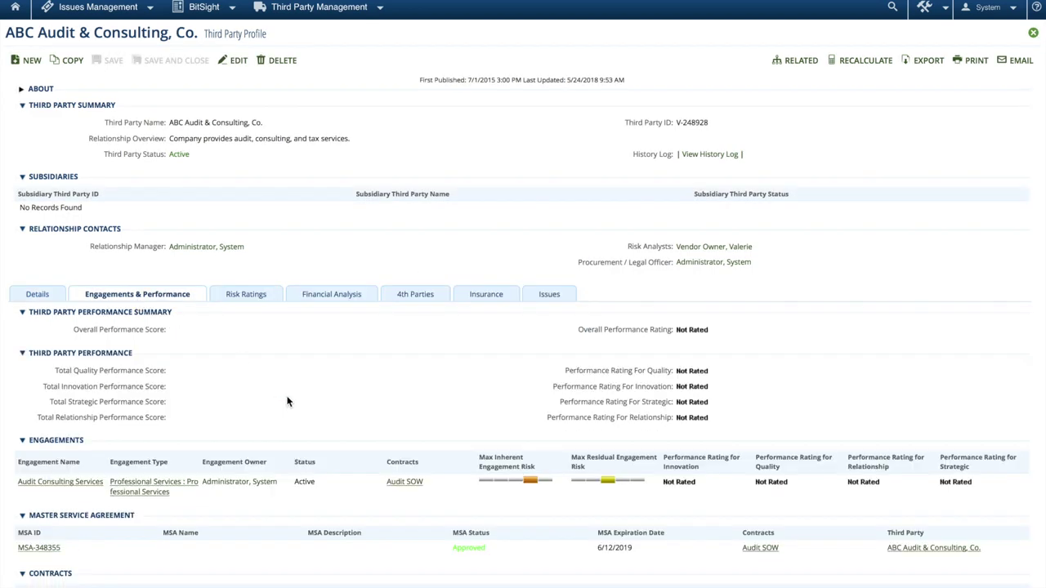
{"action": "scroll", "coordinate": [110, 299], "scroll_direction": "down", "scroll_amount": 3}
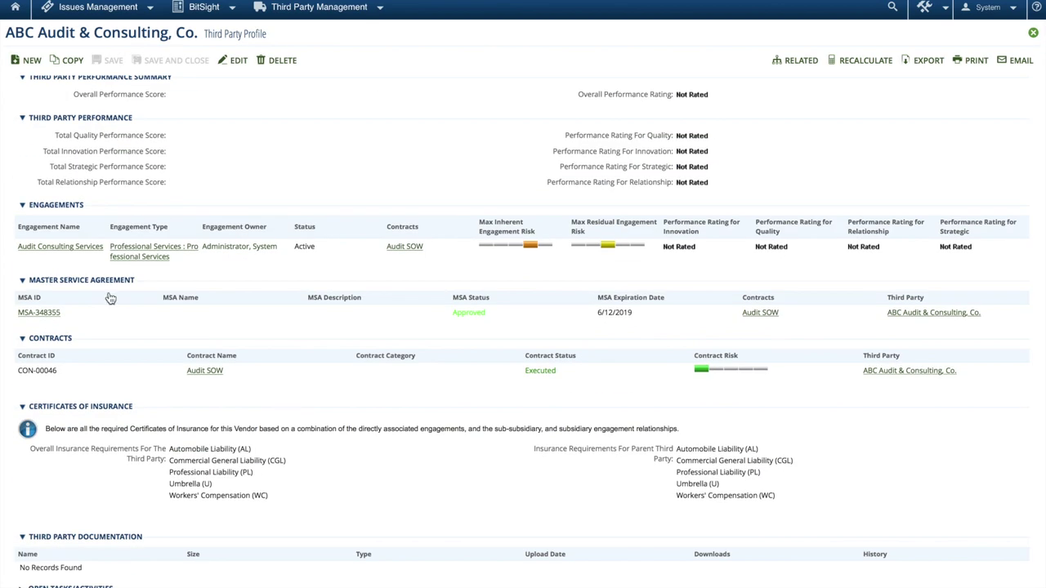
{"action": "left_click", "coordinate": [64, 250]}
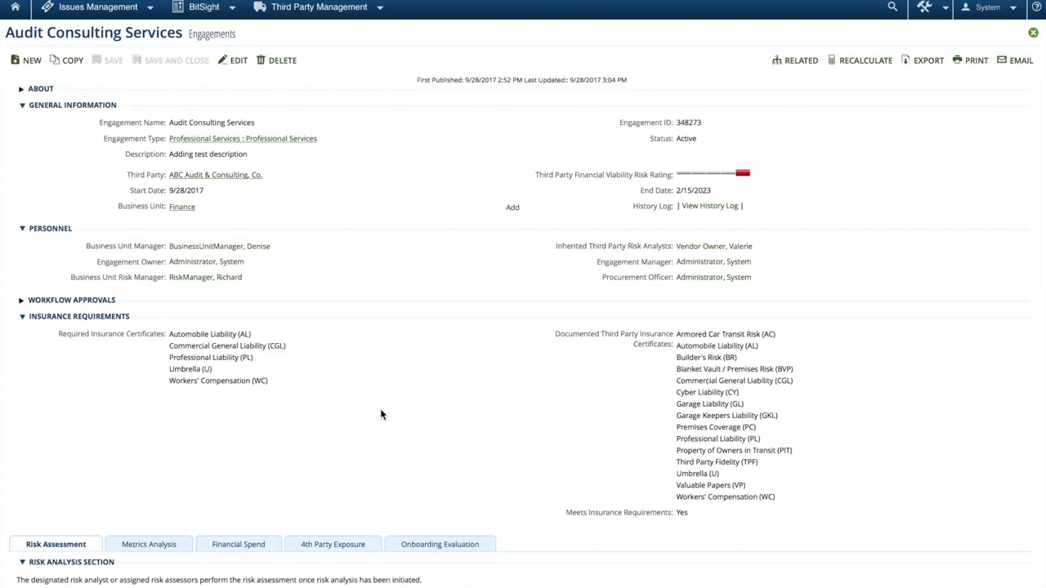
- Reveal the information security risk questions and open Engagement Risk Assessment questionnaire 348430
{"action": "scroll", "coordinate": [380, 411], "scroll_direction": "down", "scroll_amount": 6}
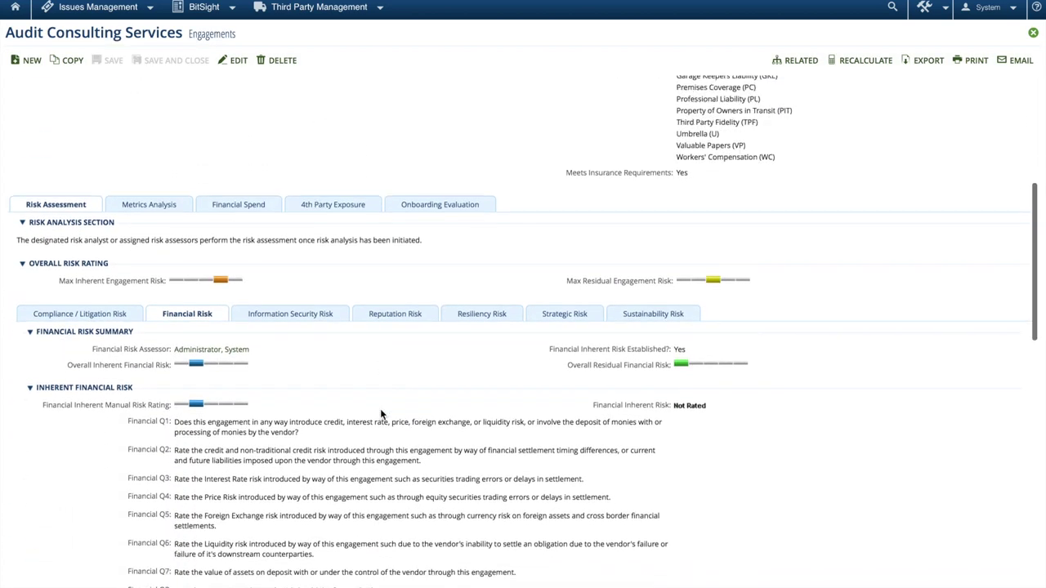
{"action": "scroll", "coordinate": [379, 408], "scroll_direction": "down", "scroll_amount": 1}
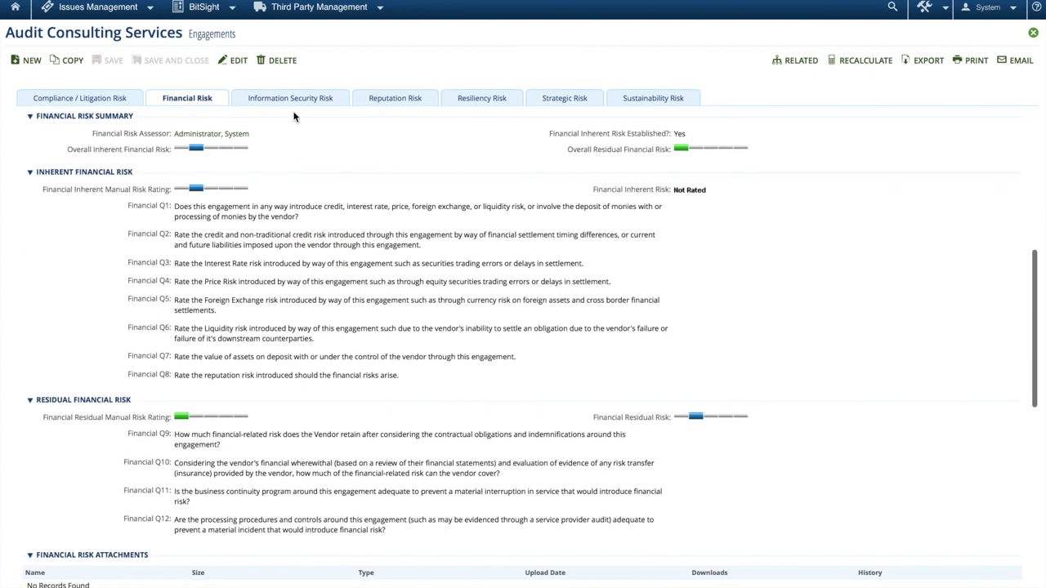
{"action": "left_click", "coordinate": [294, 98]}
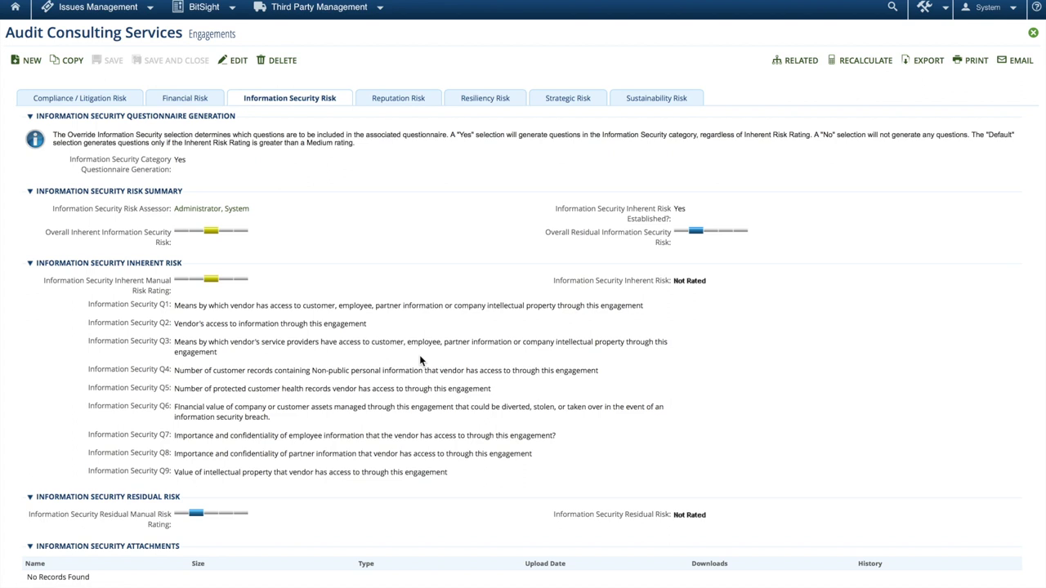
{"action": "scroll", "coordinate": [420, 354], "scroll_direction": "down", "scroll_amount": 5}
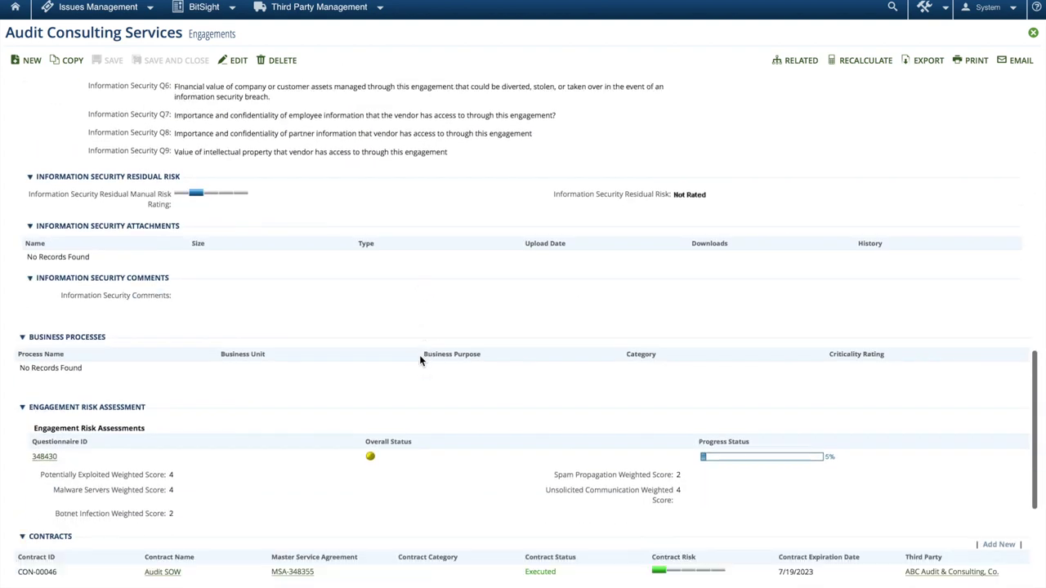
{"action": "scroll", "coordinate": [419, 360], "scroll_direction": "down", "scroll_amount": 2}
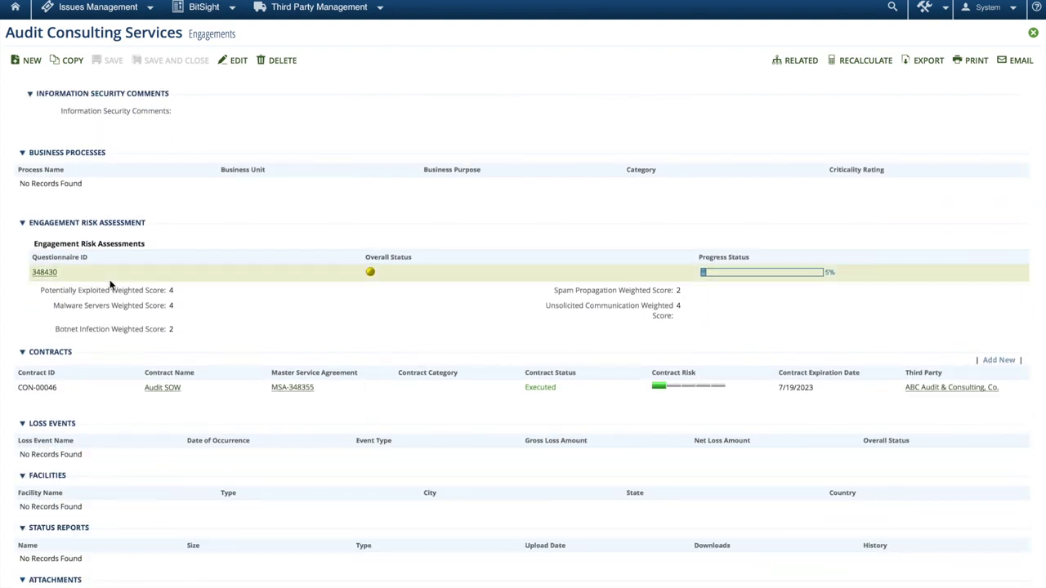
{"action": "left_click", "coordinate": [47, 275]}
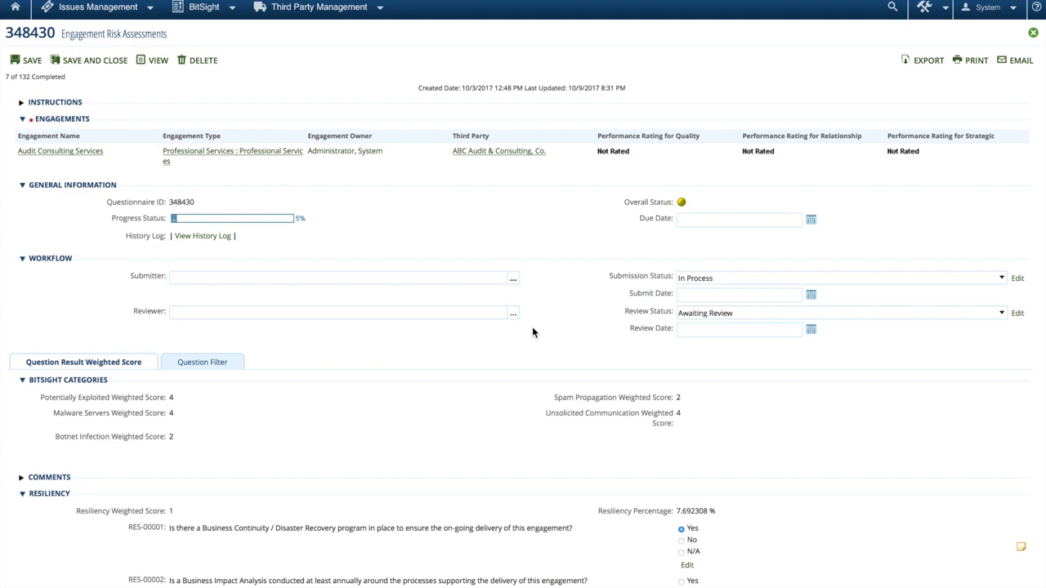
- Answer Yes to RES-00002, RES-00003 and RES-00005, and No to RES-00004
{"action": "scroll", "coordinate": [532, 331], "scroll_direction": "down", "scroll_amount": 5}
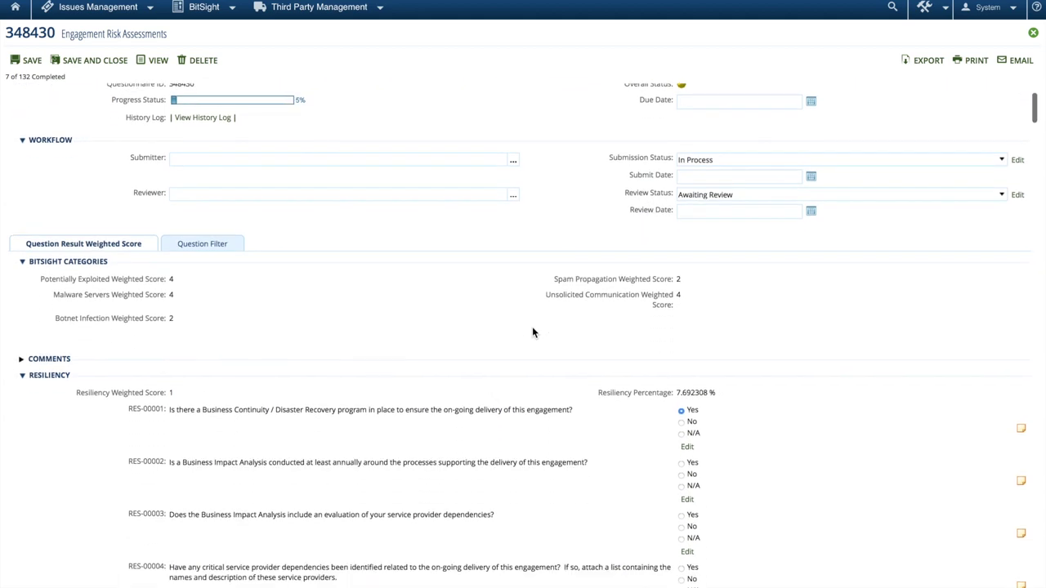
{"action": "scroll", "coordinate": [532, 331], "scroll_direction": "down", "scroll_amount": 2}
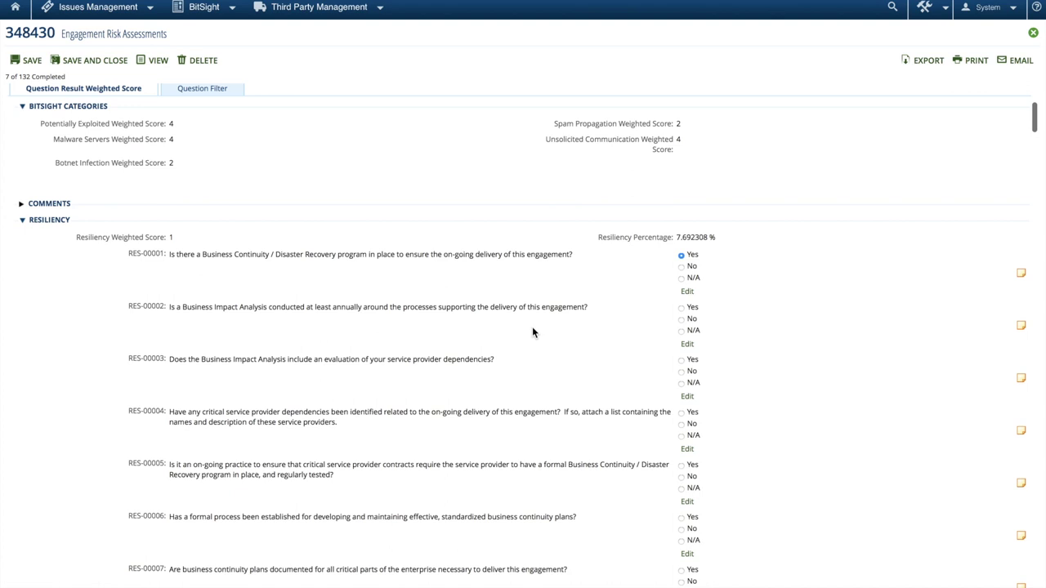
{"action": "left_click", "coordinate": [681, 307]}
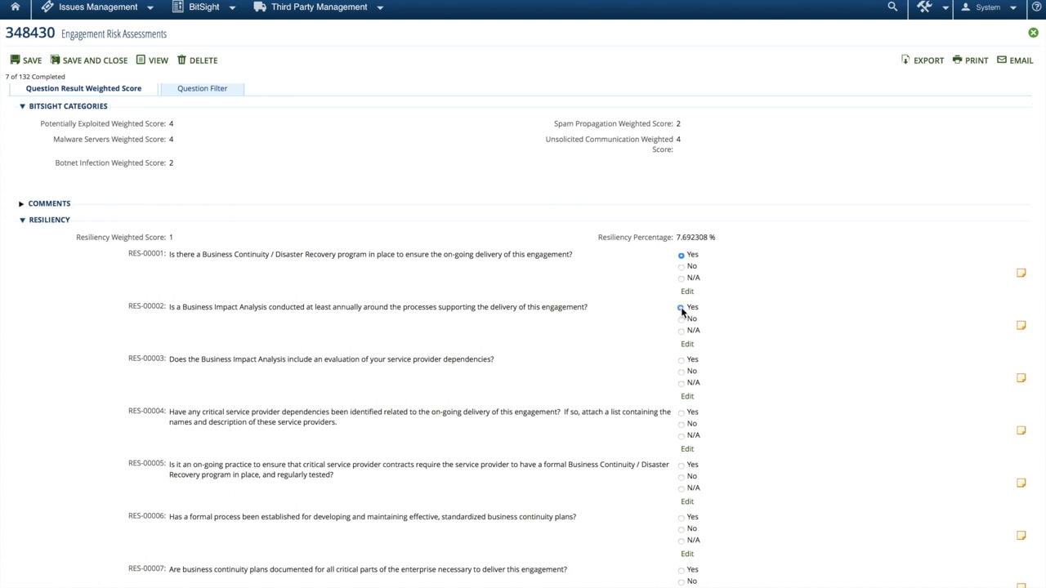
{"action": "left_click", "coordinate": [682, 361]}
{"action": "left_click", "coordinate": [682, 425]}
{"action": "left_click", "coordinate": [681, 464]}
- Review the rest of questionnaire 348430 and show its BitSight category question filter
{"action": "scroll", "coordinate": [550, 375], "scroll_direction": "down", "scroll_amount": 10}
{"action": "scroll", "coordinate": [550, 376], "scroll_direction": "down", "scroll_amount": 20}
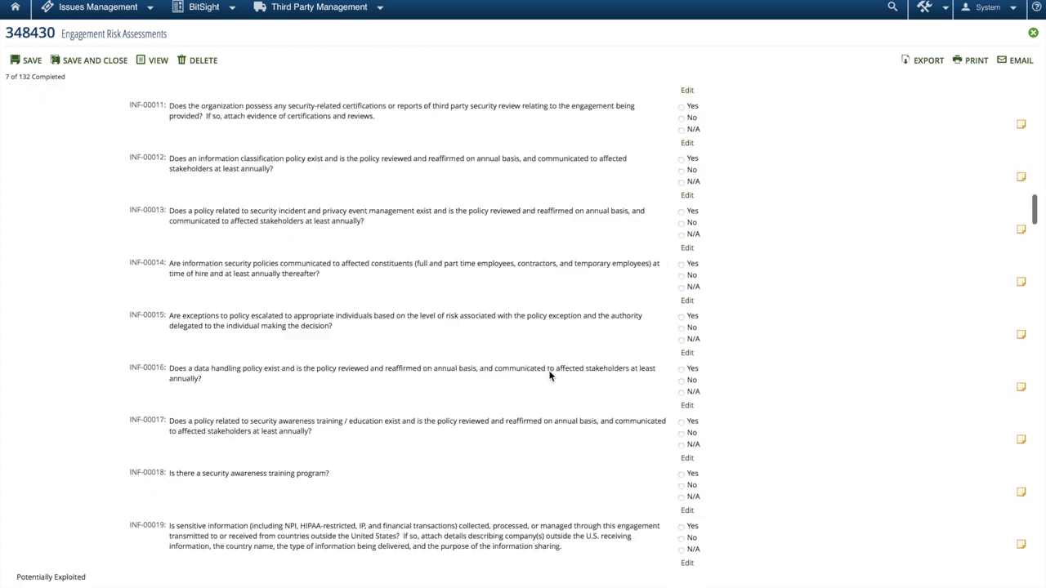
{"action": "scroll", "coordinate": [550, 376], "scroll_direction": "down", "scroll_amount": 20}
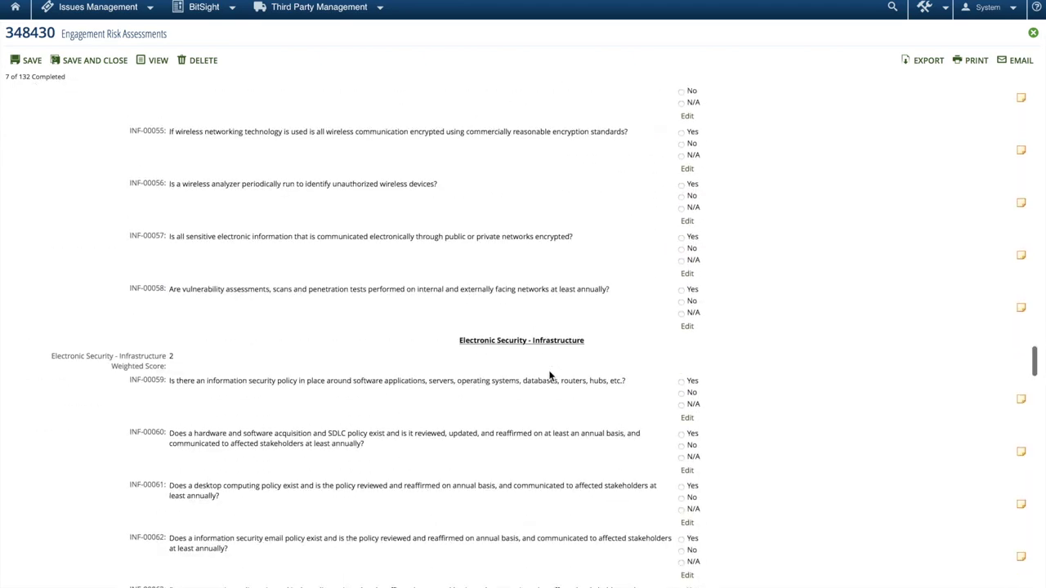
{"action": "scroll", "coordinate": [550, 376], "scroll_direction": "up", "scroll_amount": 20}
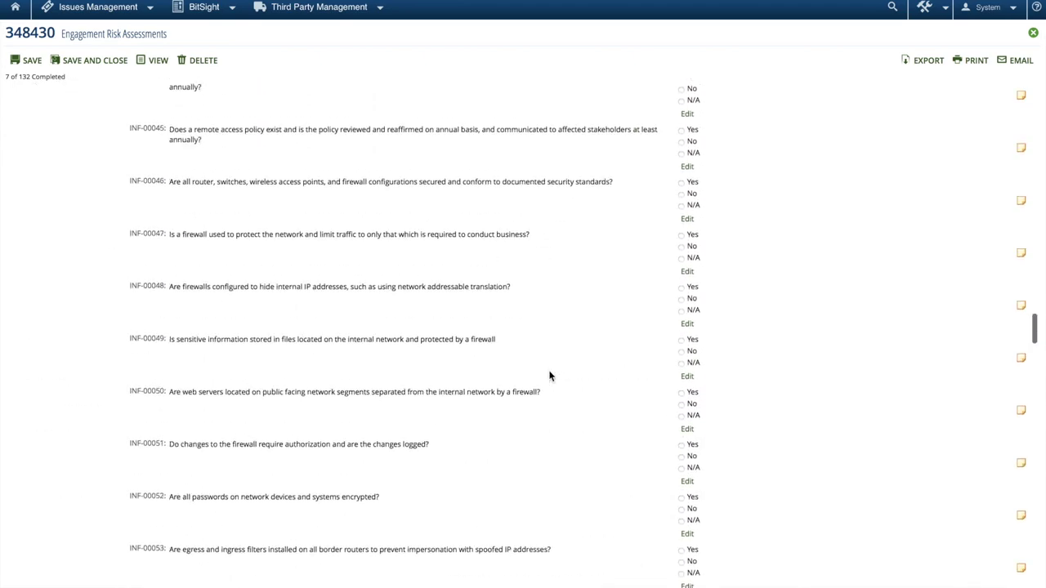
{"action": "scroll", "coordinate": [550, 376], "scroll_direction": "up", "scroll_amount": 15}
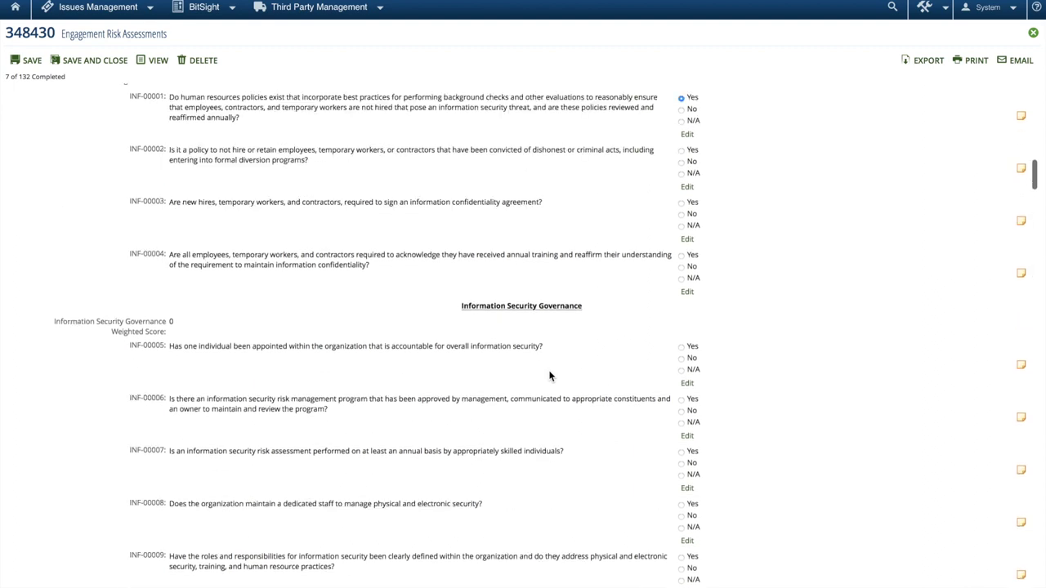
{"action": "scroll", "coordinate": [550, 375], "scroll_direction": "up", "scroll_amount": 10}
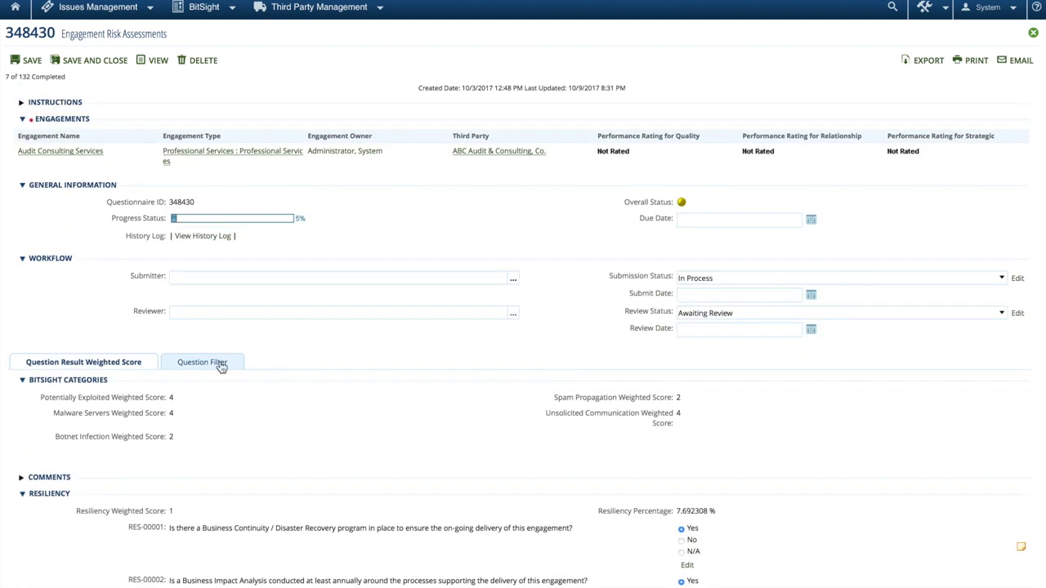
{"action": "left_click", "coordinate": [203, 362]}
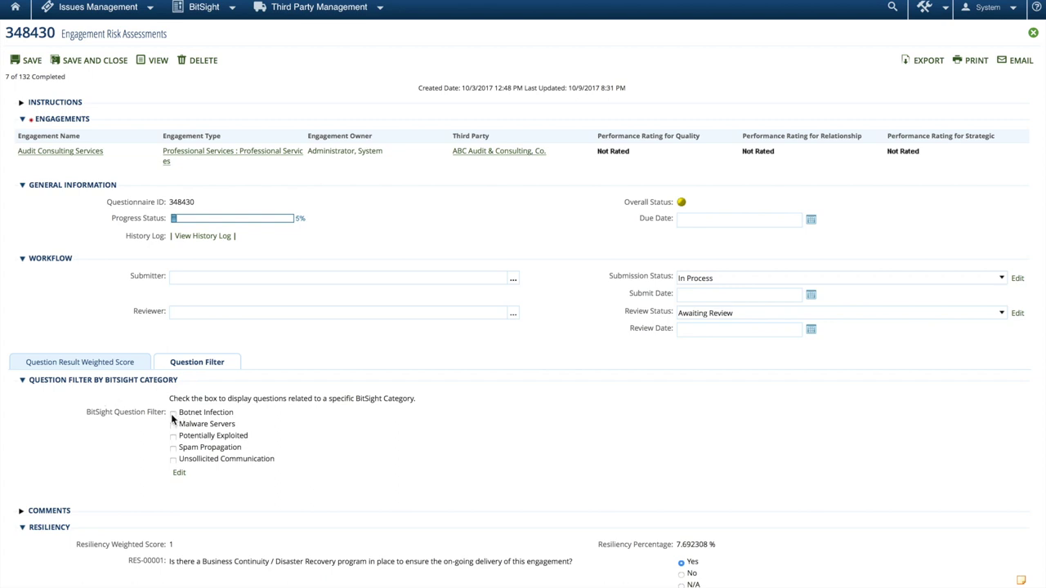
- Check Botnet Infection and Malware Servers in the filter and review the filtered questions
{"action": "left_click", "coordinate": [172, 414]}
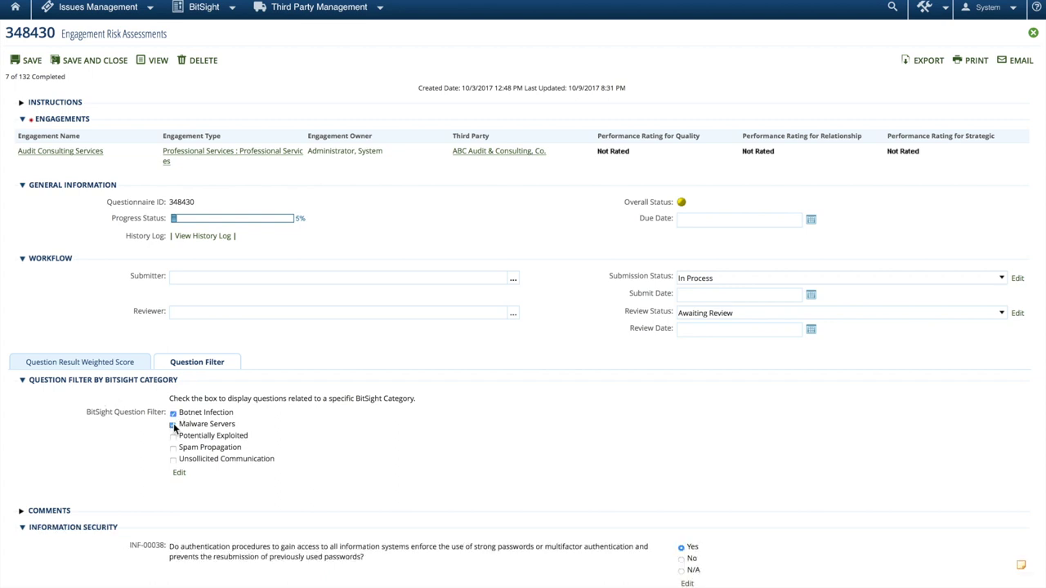
{"action": "left_click", "coordinate": [173, 424]}
{"action": "scroll", "coordinate": [499, 483], "scroll_direction": "down", "scroll_amount": 1}
{"action": "scroll", "coordinate": [500, 488], "scroll_direction": "down", "scroll_amount": 4}
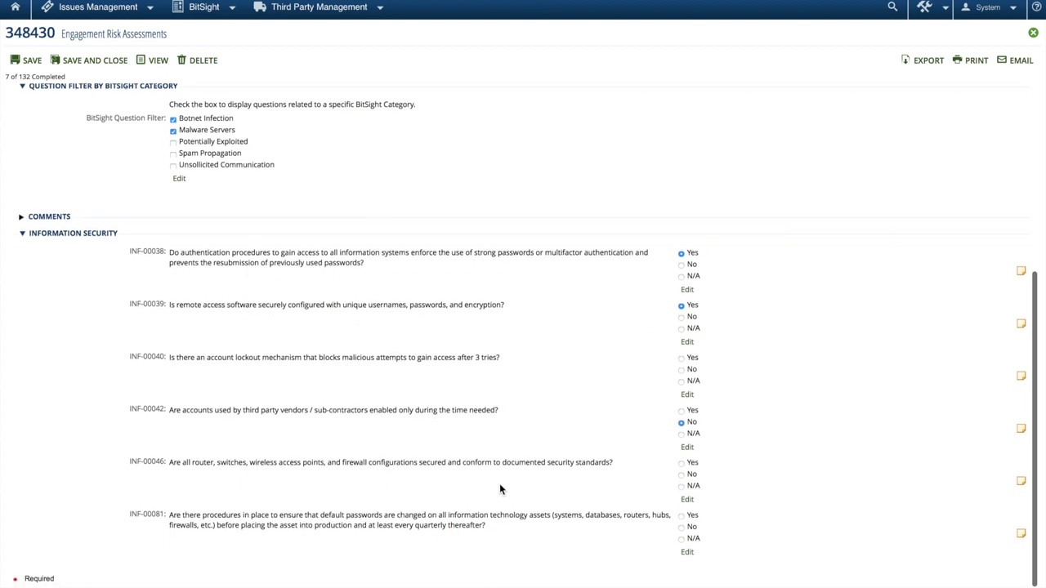
{"action": "scroll", "coordinate": [500, 489], "scroll_direction": "up", "scroll_amount": 3}
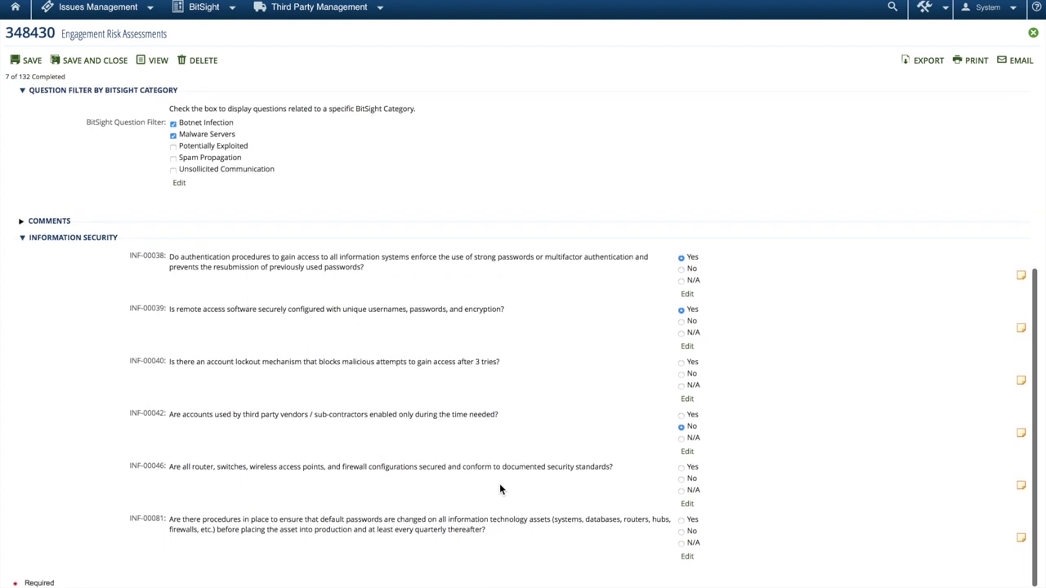
{"action": "scroll", "coordinate": [500, 489], "scroll_direction": "up", "scroll_amount": 2}
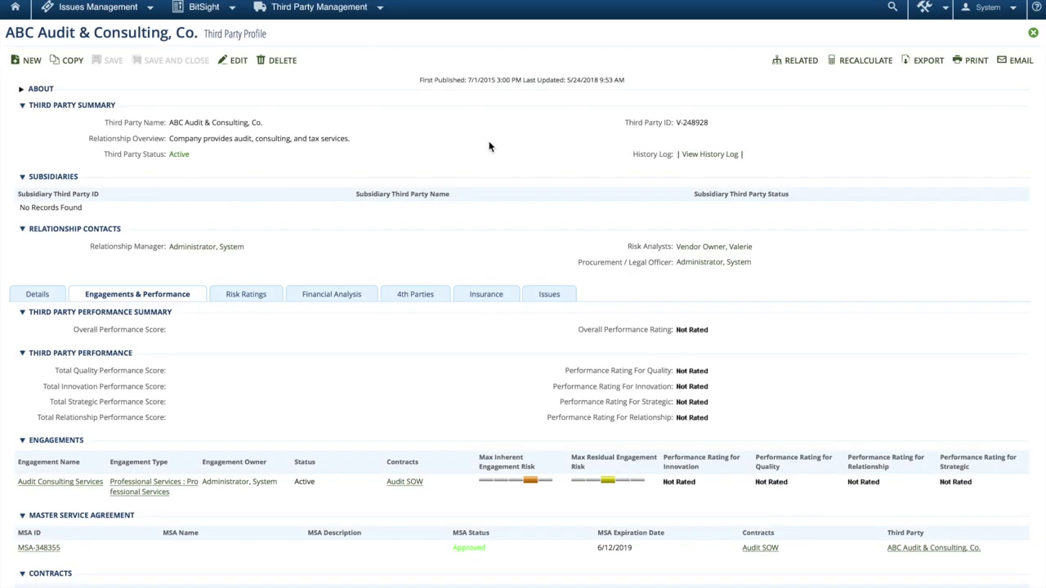
- Show ABC Audit's Risk Ratings down to BitSight Information: score 630, category weighted scores 2 and 4
{"action": "left_click", "coordinate": [262, 295]}
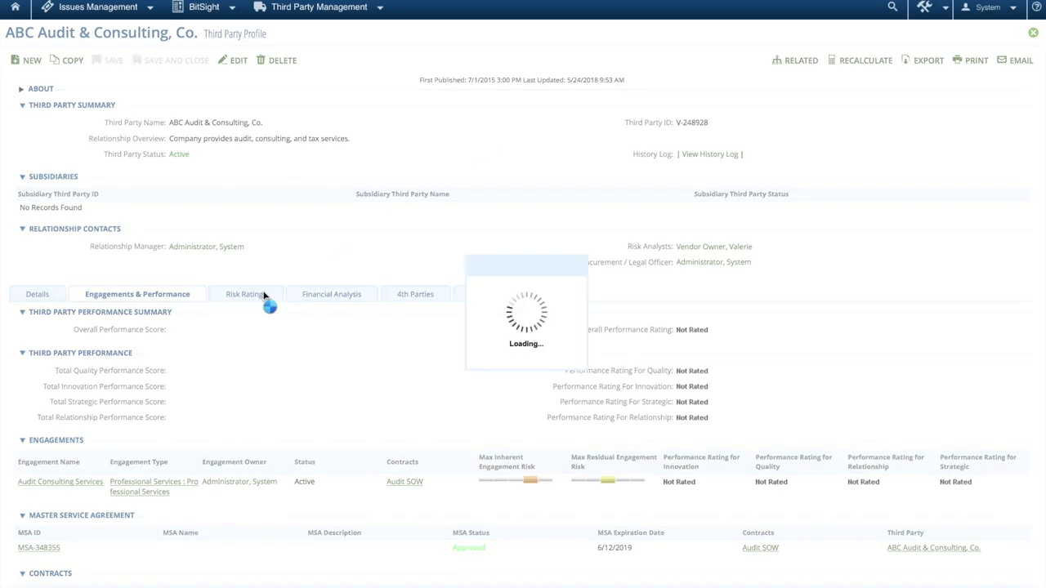
{"action": "scroll", "coordinate": [414, 458], "scroll_direction": "down", "scroll_amount": 1}
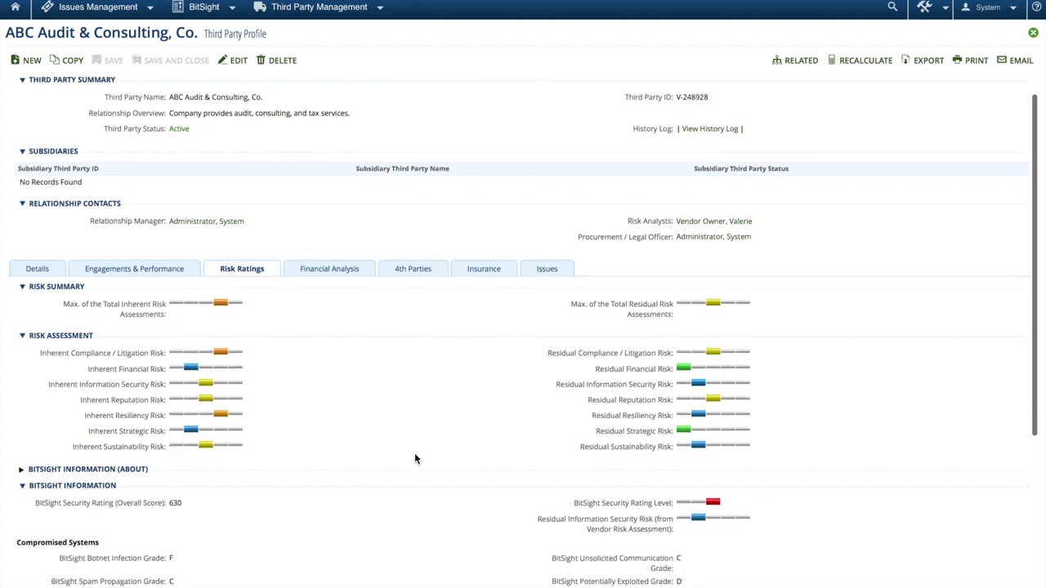
{"action": "scroll", "coordinate": [414, 459], "scroll_direction": "down", "scroll_amount": 4}
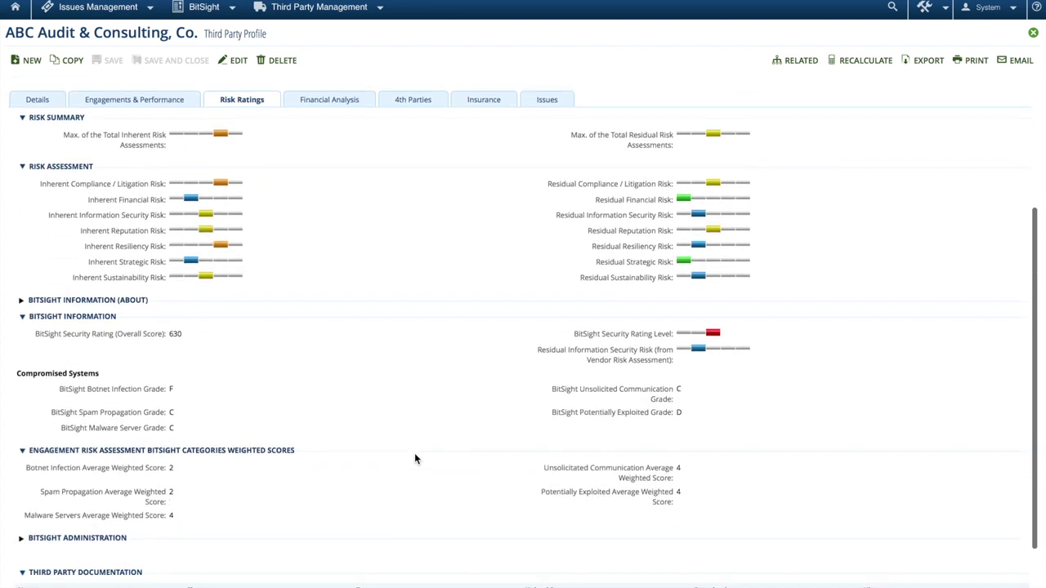